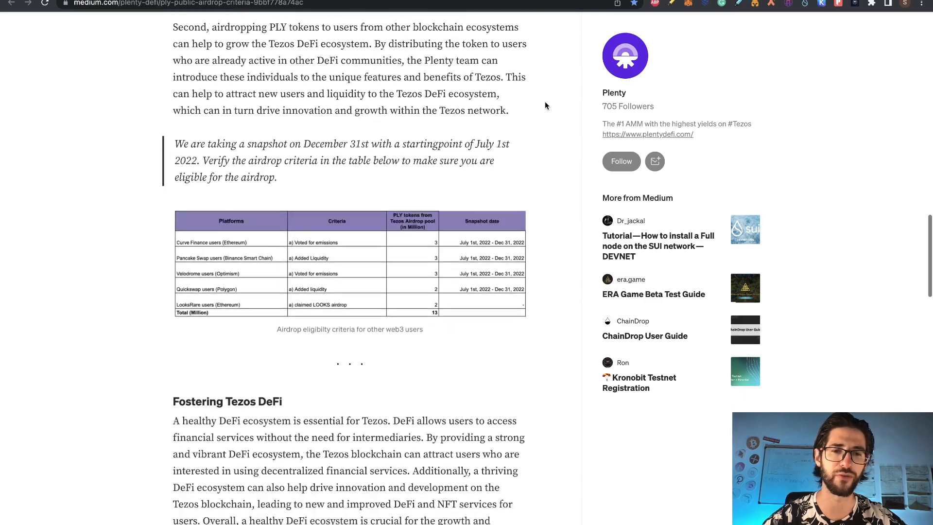
# Accept both beta risk acknowledgements on plentydefi.com and open the list of wallets to connect.
pyautogui.scroll(15, 544, 101)
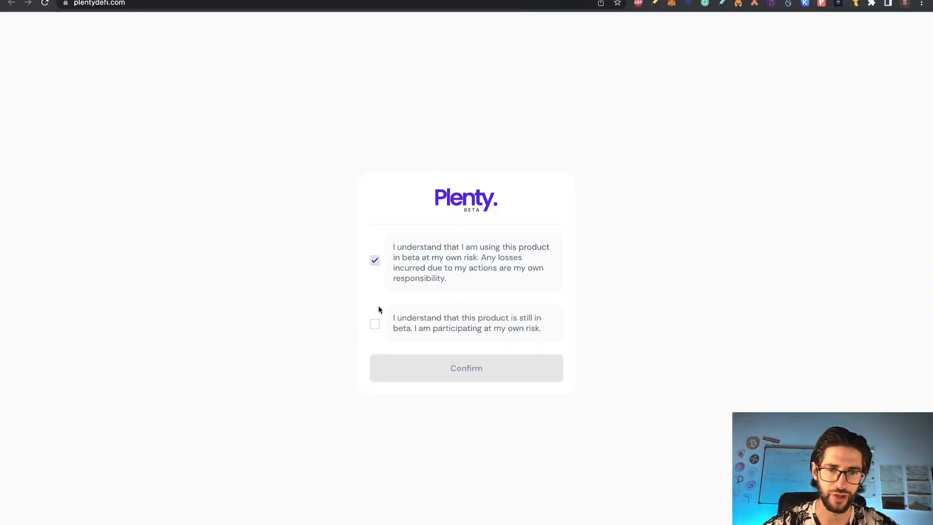
pyautogui.click(374, 324)
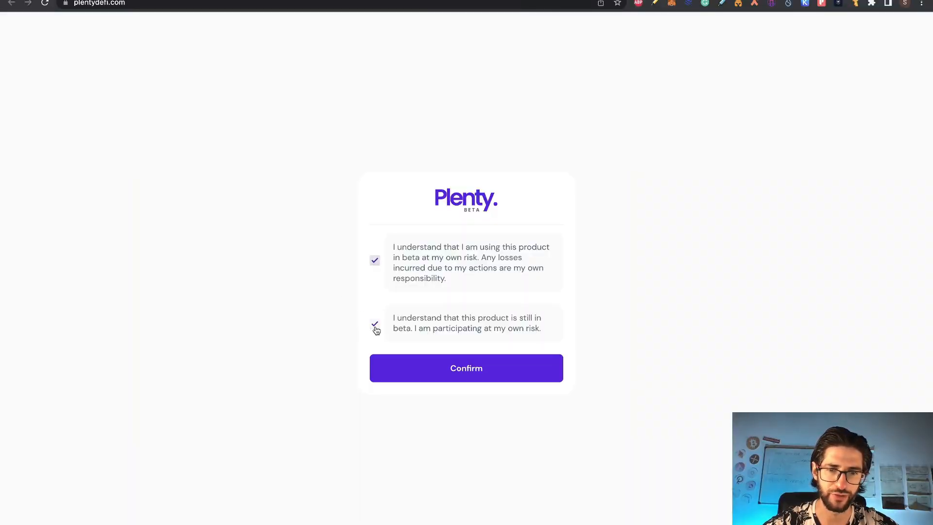
pyautogui.click(468, 368)
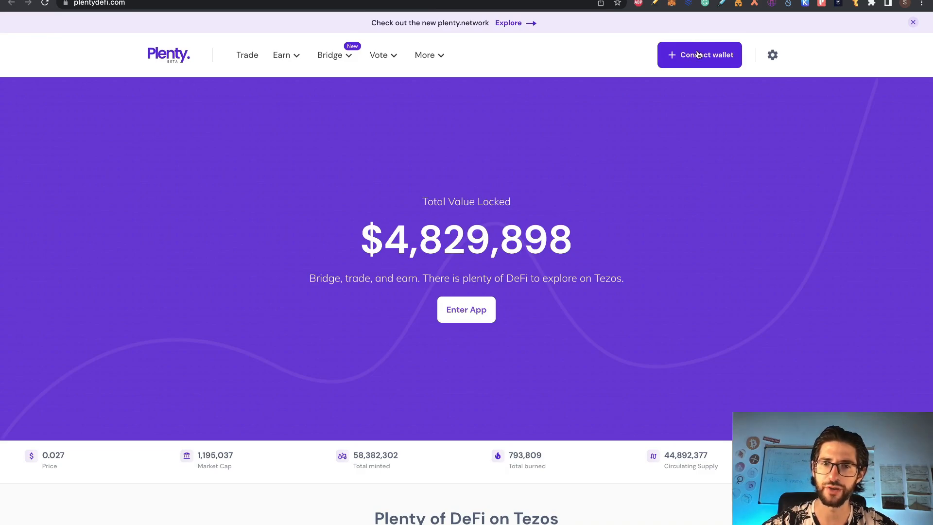
pyautogui.click(698, 55)
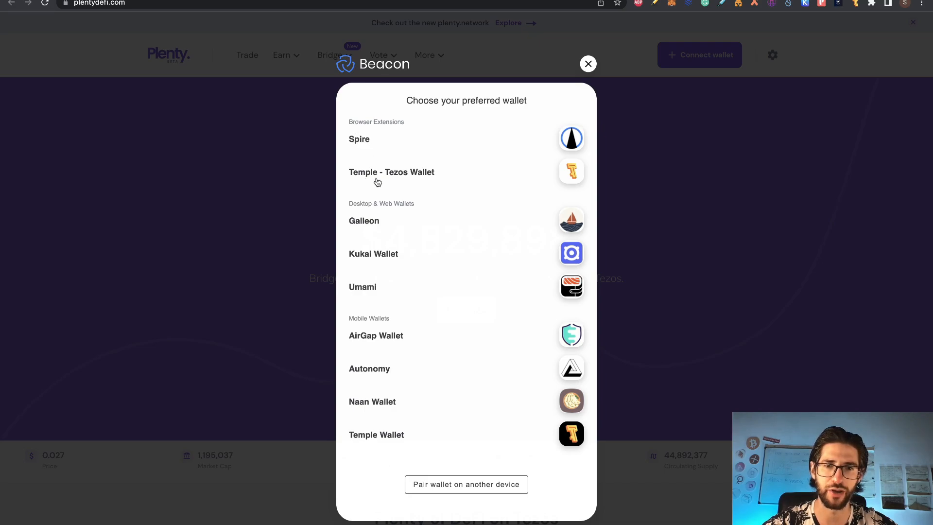
# Choose Temple - Tezos Wallet and install its Google Chrome extension from the Temple Wallet site.
pyautogui.click(431, 176)
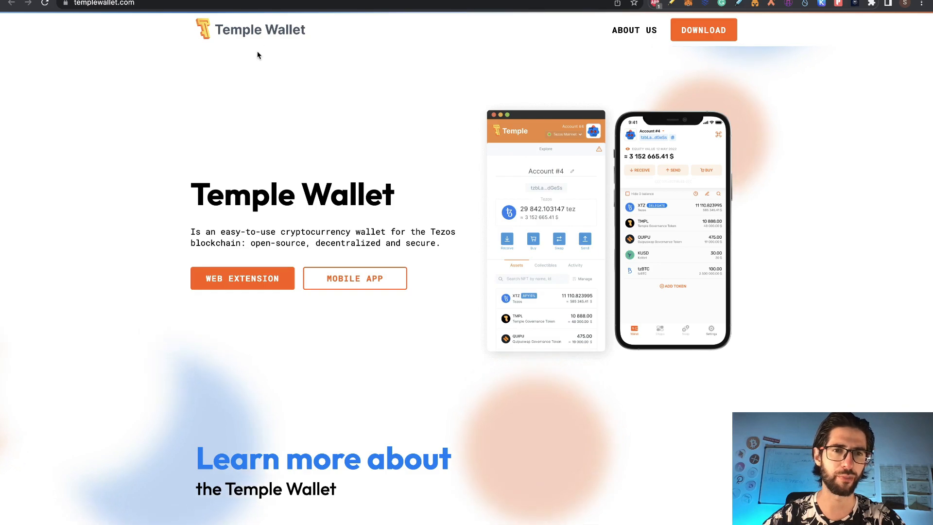
pyautogui.click(235, 275)
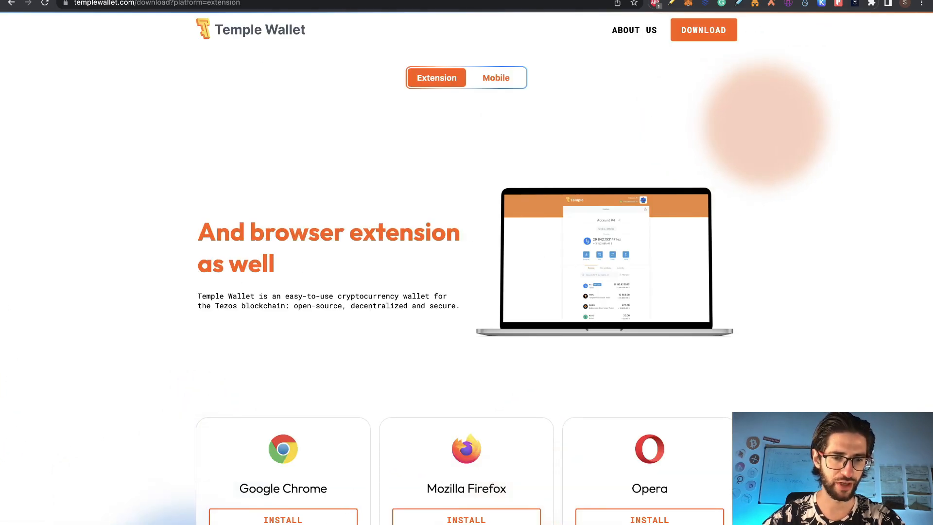
pyautogui.scroll(-5, 339, 316)
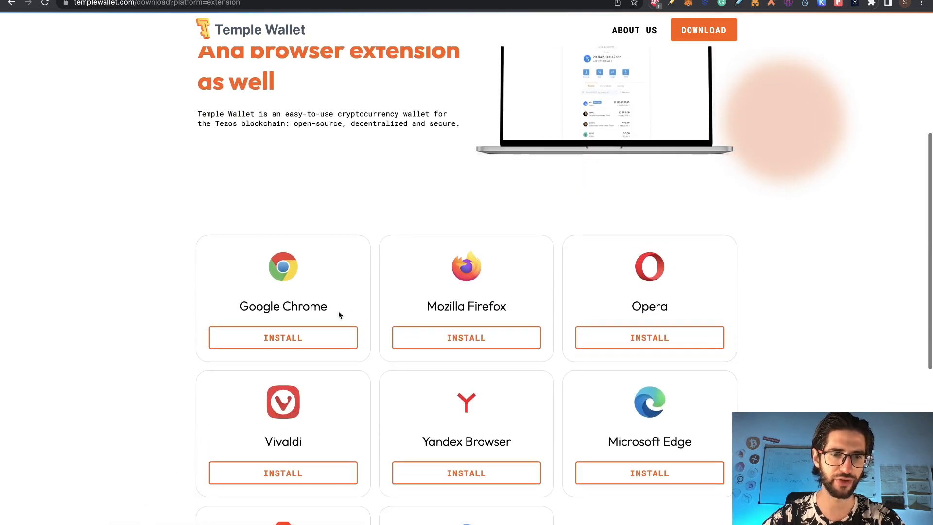
pyautogui.scroll(-2, 436, 362)
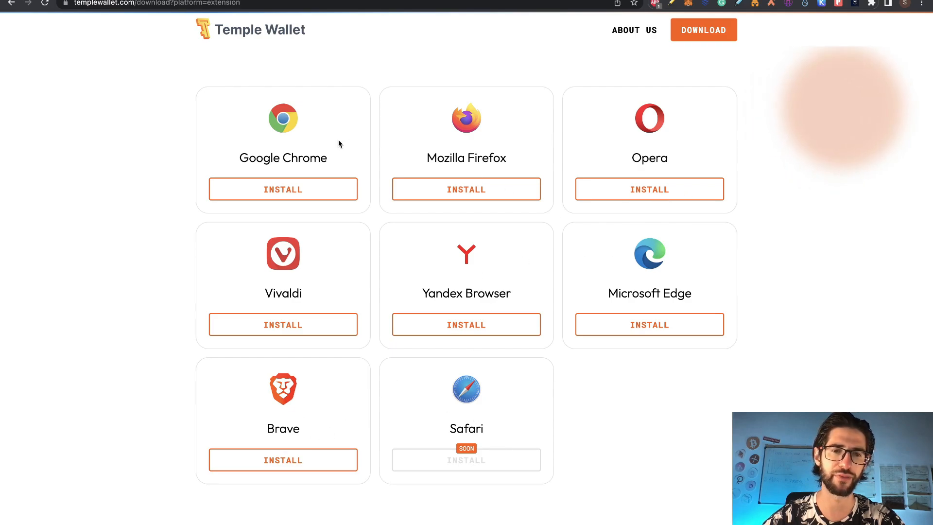
pyautogui.click(298, 192)
pyautogui.click(696, 101)
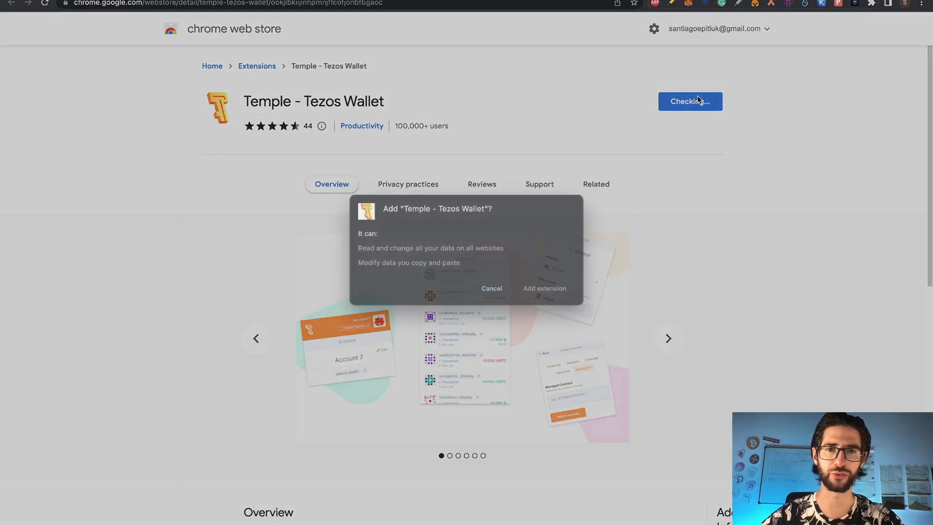
pyautogui.click(538, 302)
pyautogui.click(554, 251)
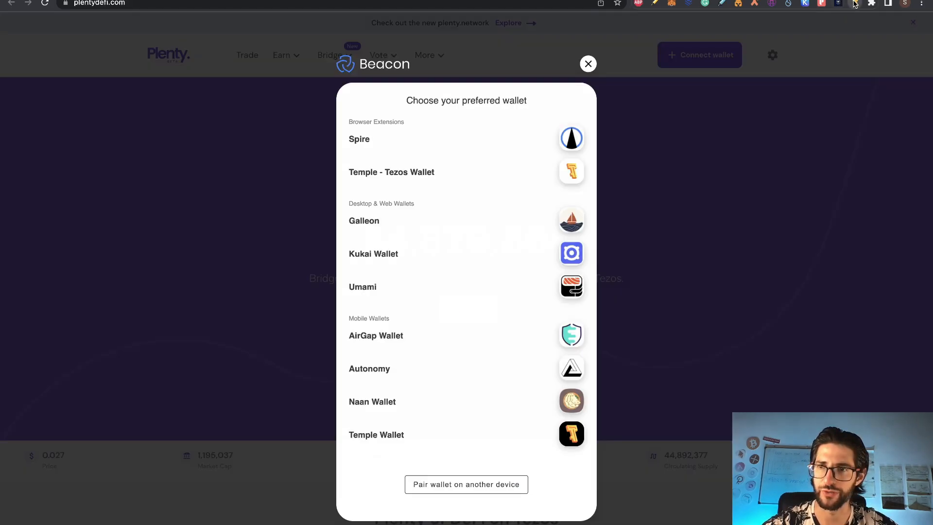
# Connect Account 1 of the Temple - Tezos Wallet to Plenty and enter the app.
pyautogui.click(855, 3)
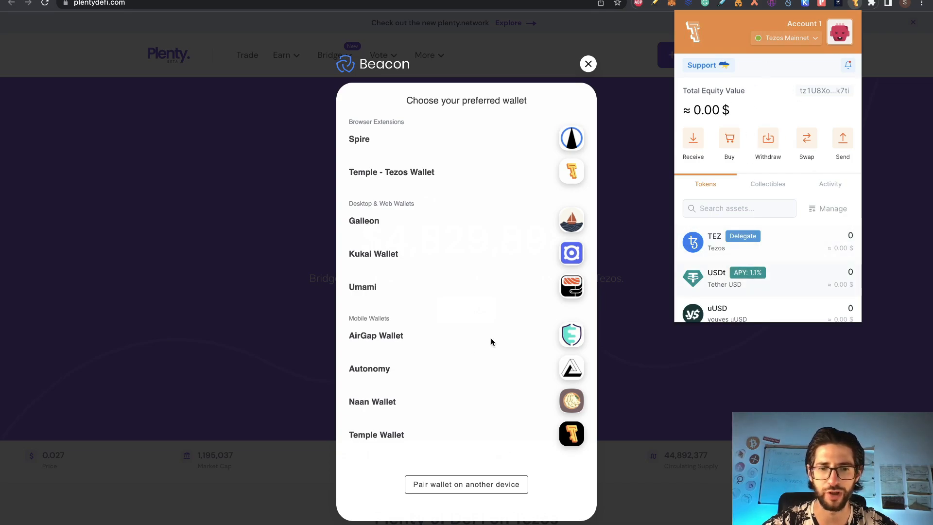
pyautogui.click(404, 174)
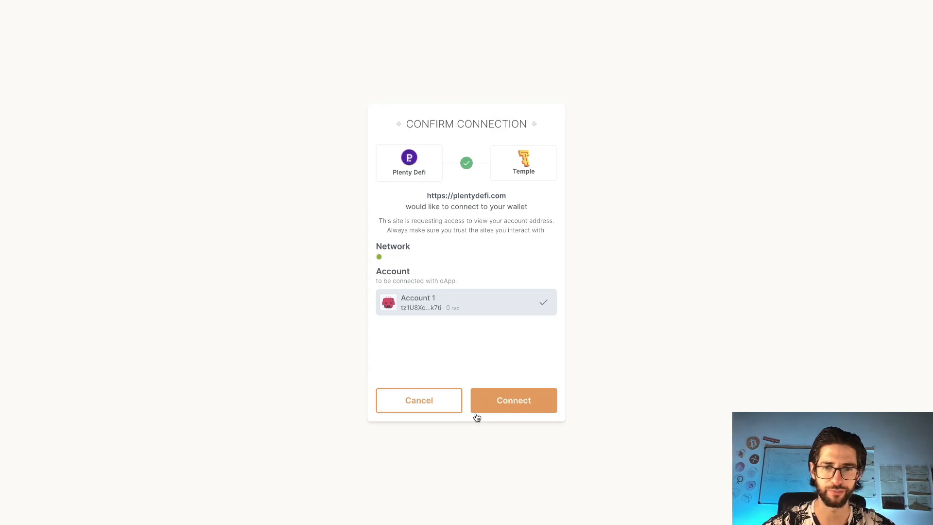
pyautogui.click(524, 399)
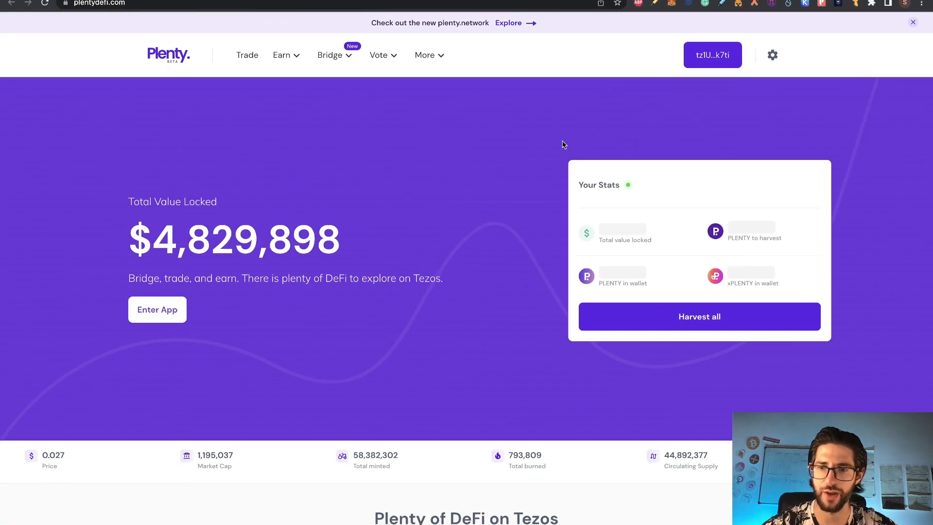
pyautogui.click(171, 312)
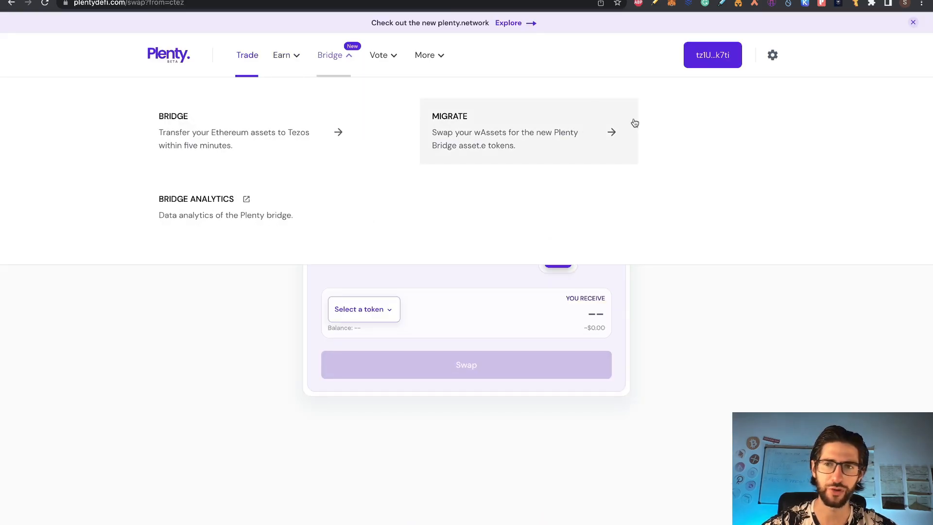
# Look through the token list in the Temple wallet and copy the account's wallet address.
pyautogui.click(856, 4)
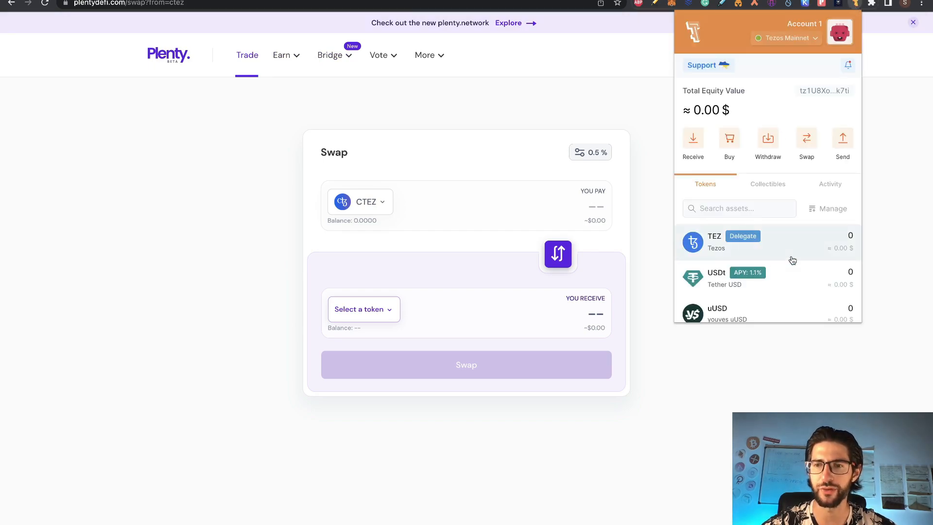
pyautogui.scroll(-3, 792, 260)
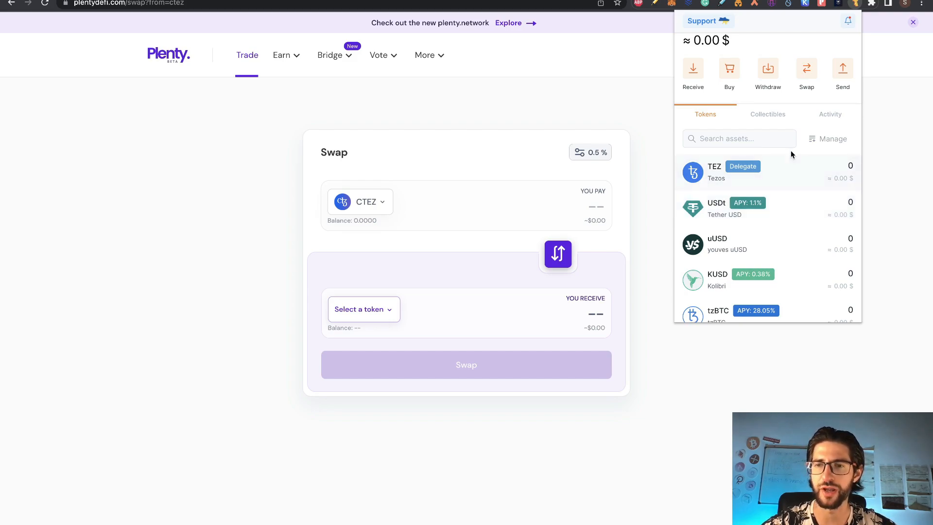
pyautogui.scroll(3, 792, 210)
pyautogui.click(815, 92)
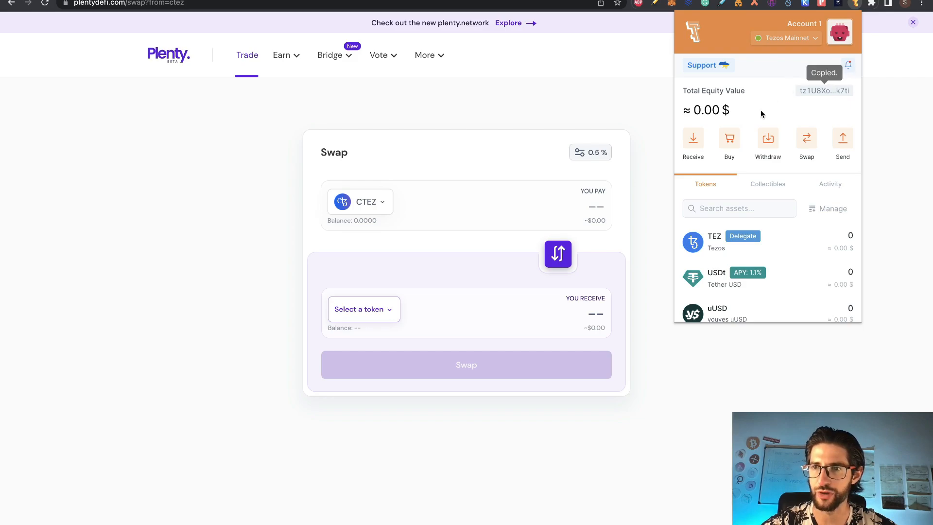
pyautogui.scroll(-3, 770, 162)
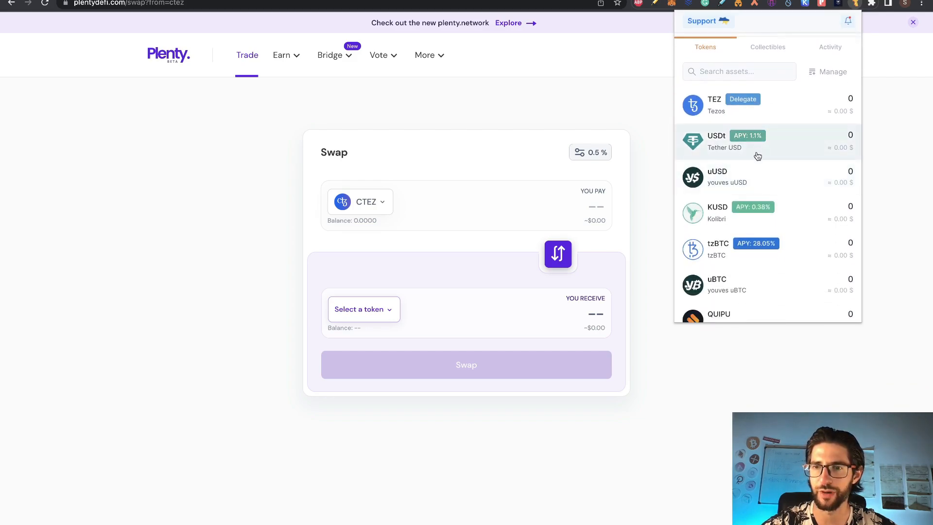
pyautogui.scroll(3, 780, 163)
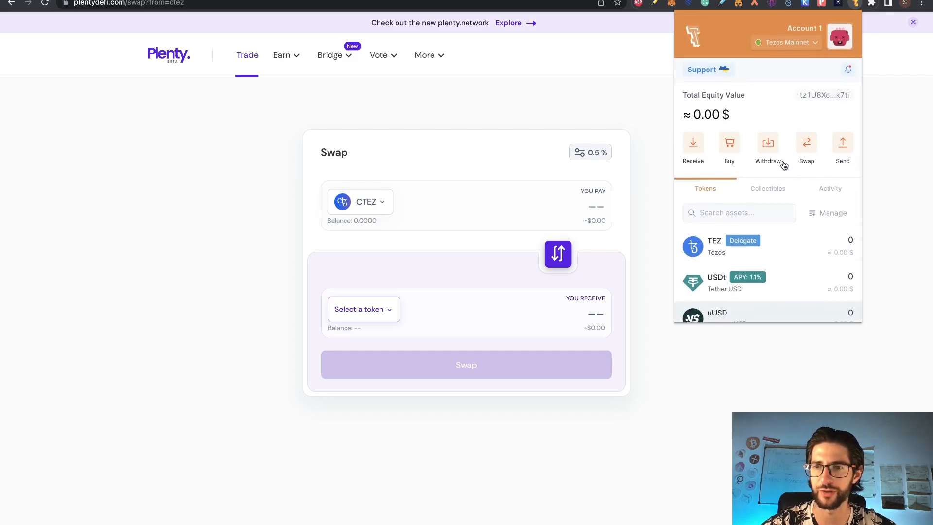
# Go to the Plenty bridge and select the Ethereum to Tezos route.
pyautogui.moveTo(343, 58)
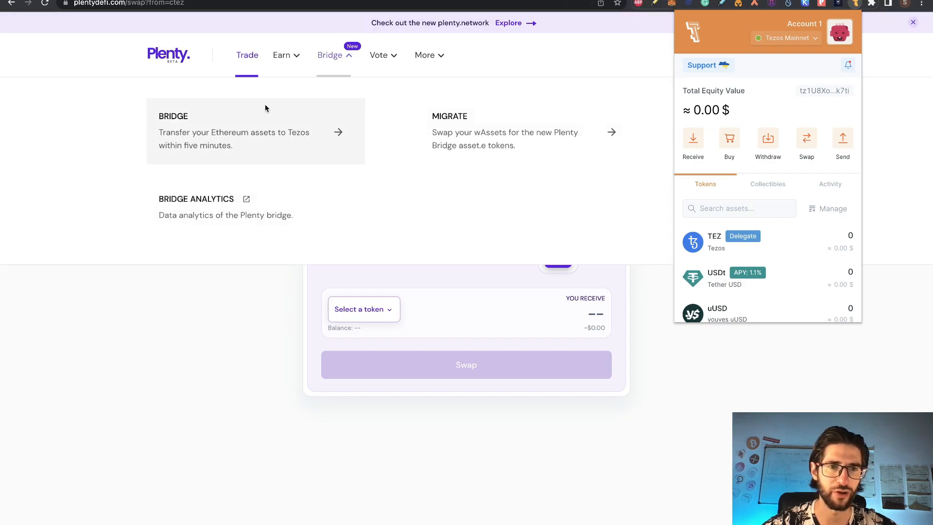
pyautogui.click(206, 123)
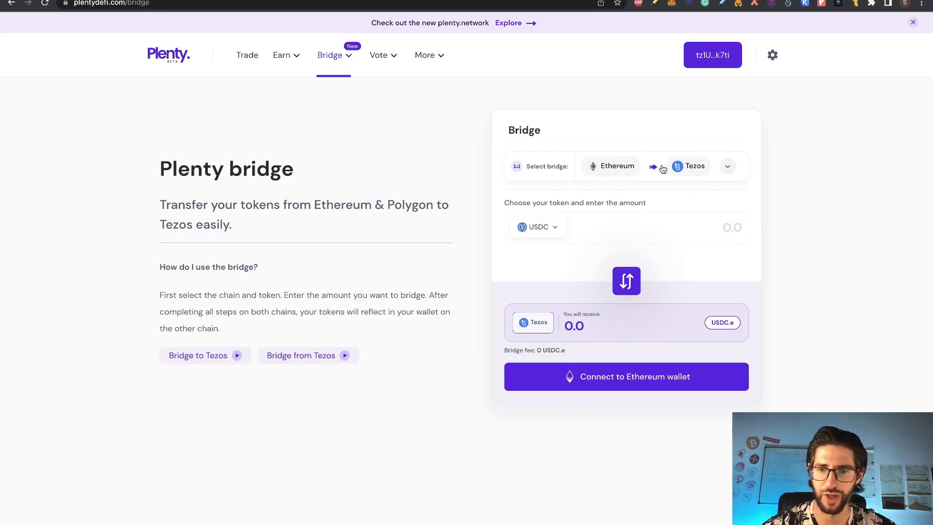
pyautogui.click(632, 168)
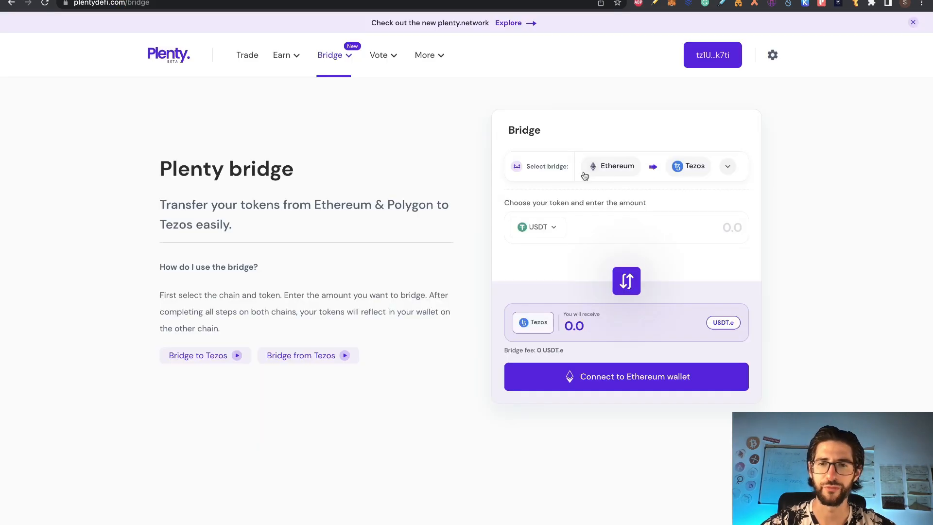
pyautogui.click(624, 168)
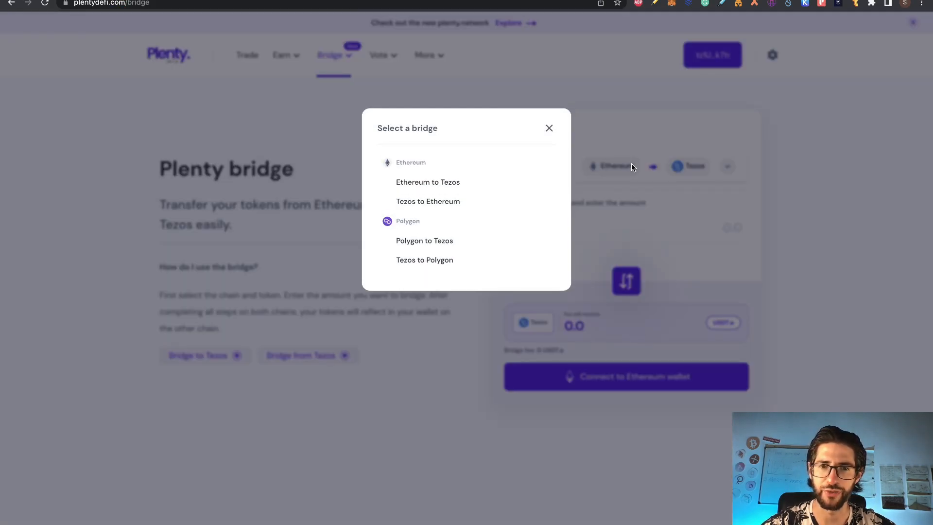
pyautogui.click(456, 183)
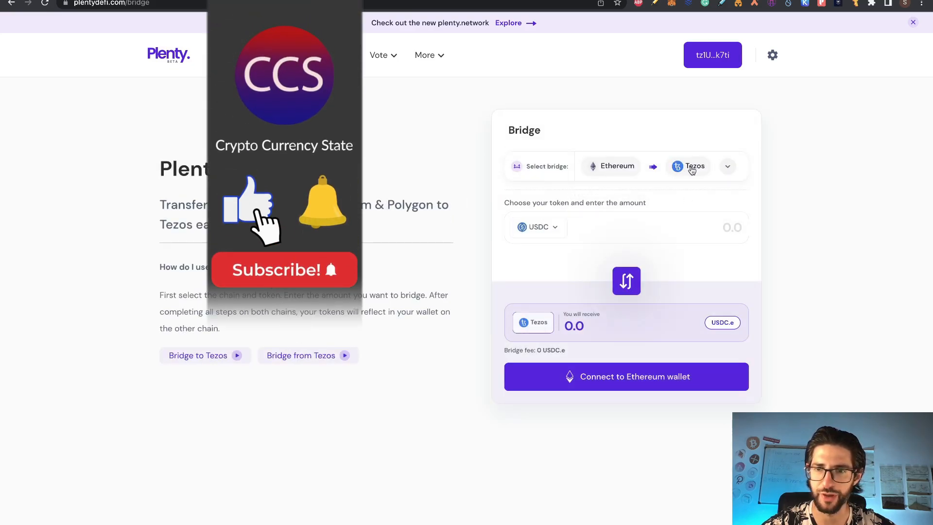
# Choose USDC as the token to transfer over the bridge.
pyautogui.click(566, 237)
pyautogui.scroll(-3, 475, 304)
pyautogui.scroll(3, 476, 305)
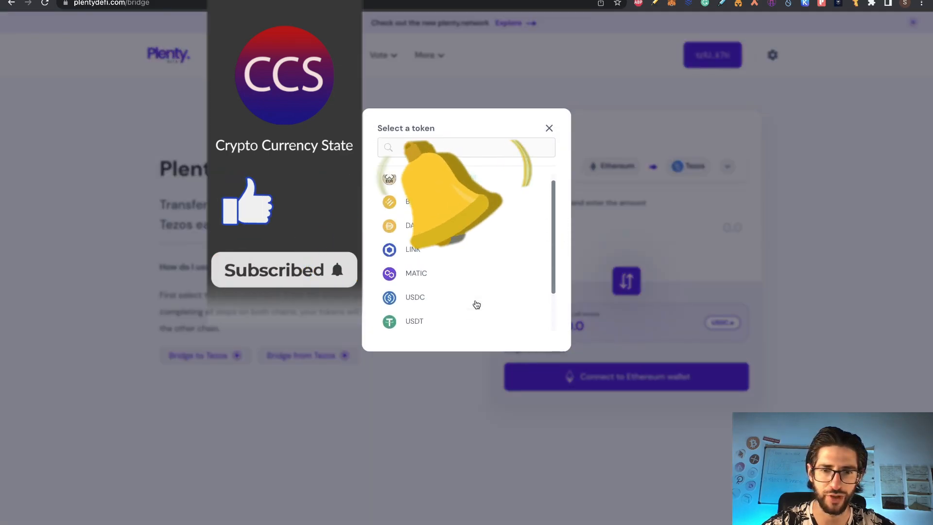
pyautogui.click(444, 300)
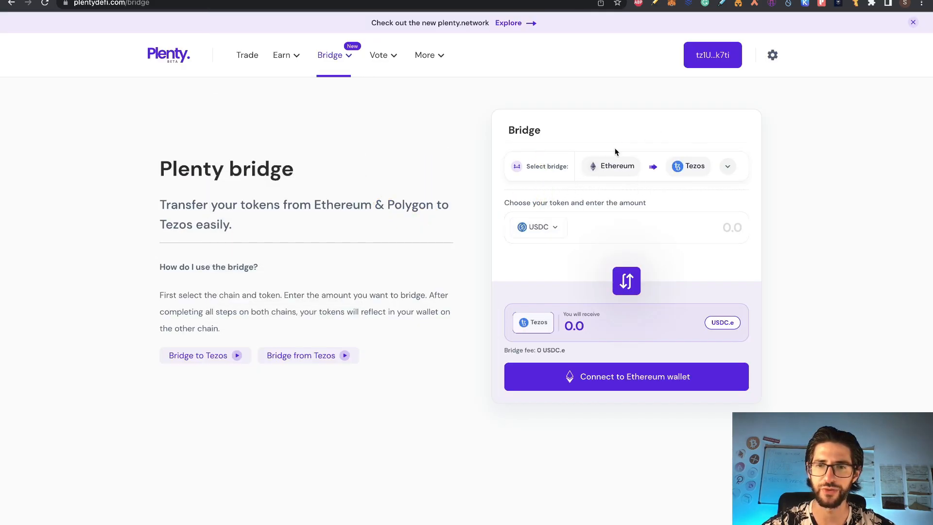
# Connect the MetaMask wallet to the bridge and submit the full balance of 2.402304 USDC for transfer.
pyautogui.click(703, 381)
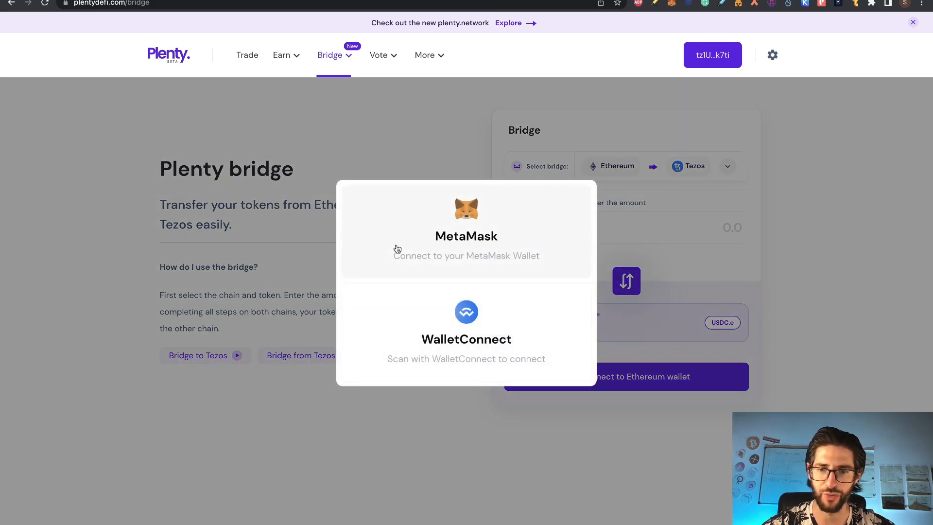
pyautogui.click(460, 239)
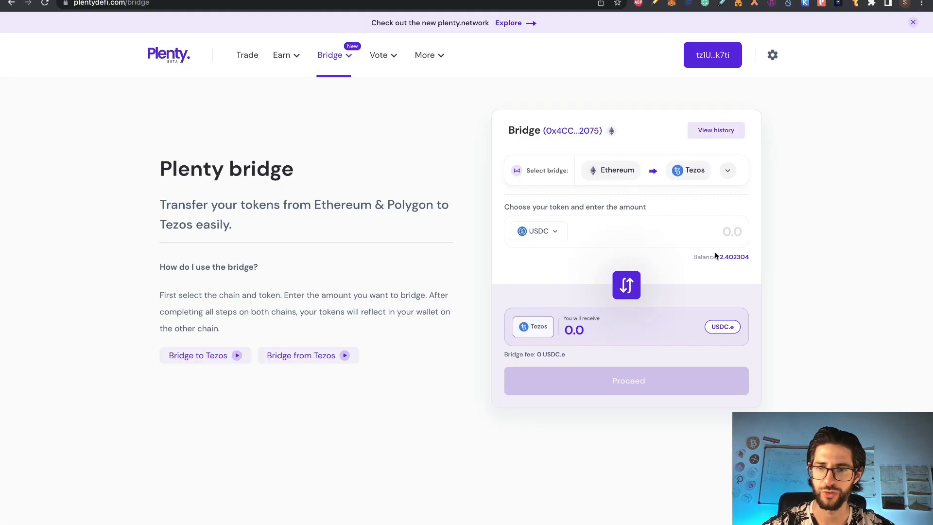
pyautogui.click(728, 259)
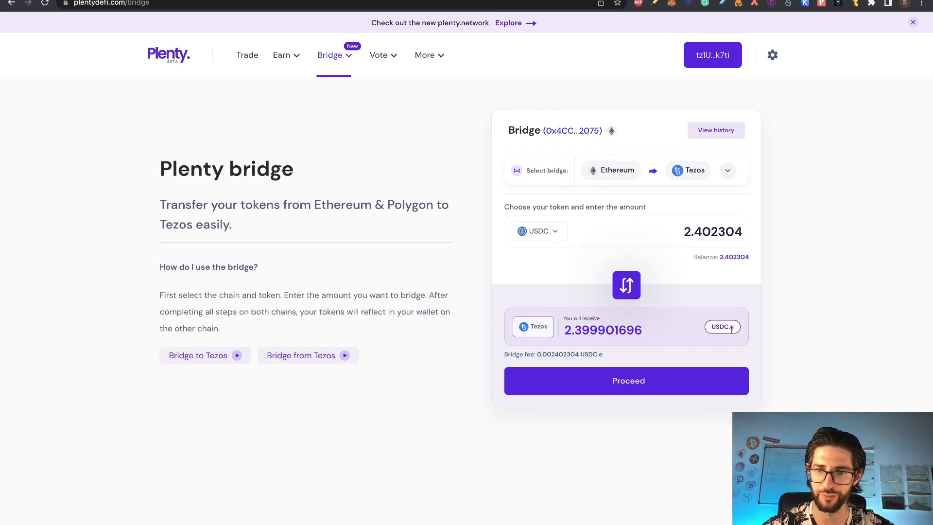
pyautogui.click(647, 383)
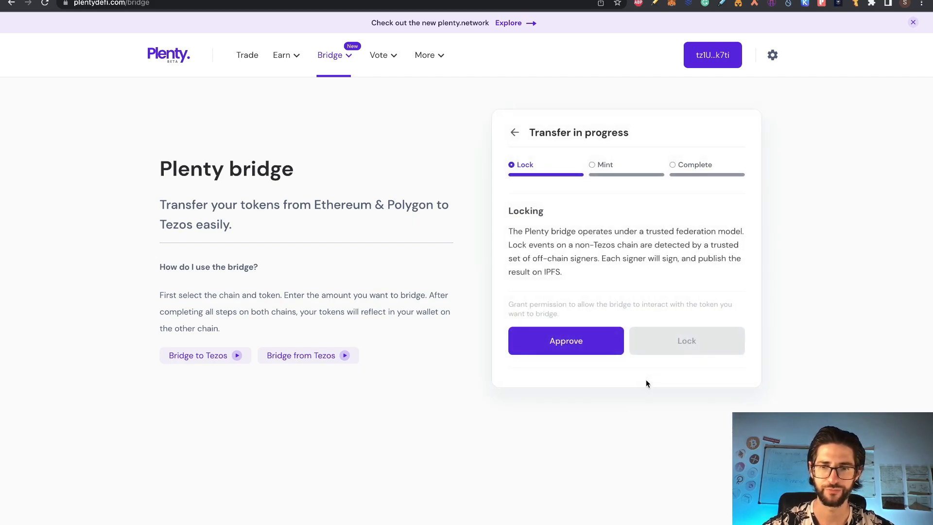
# Approve the bridge's access to the USDC and lock the tokens, confirming both transactions in MetaMask.
pyautogui.click(598, 344)
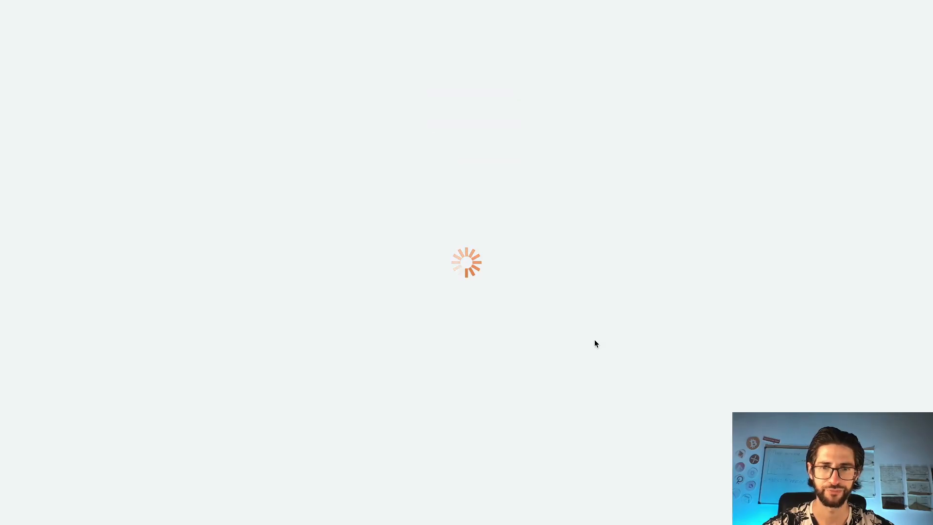
pyautogui.click(540, 292)
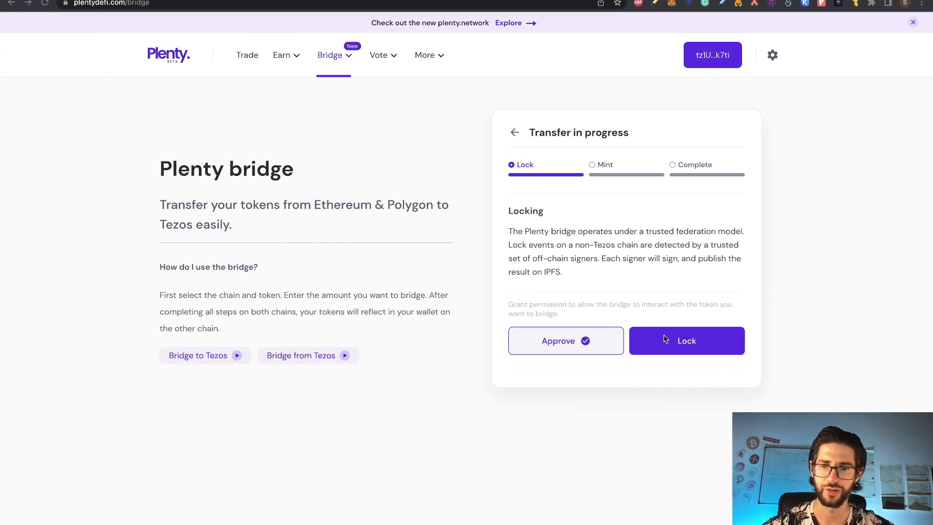
pyautogui.click(665, 340)
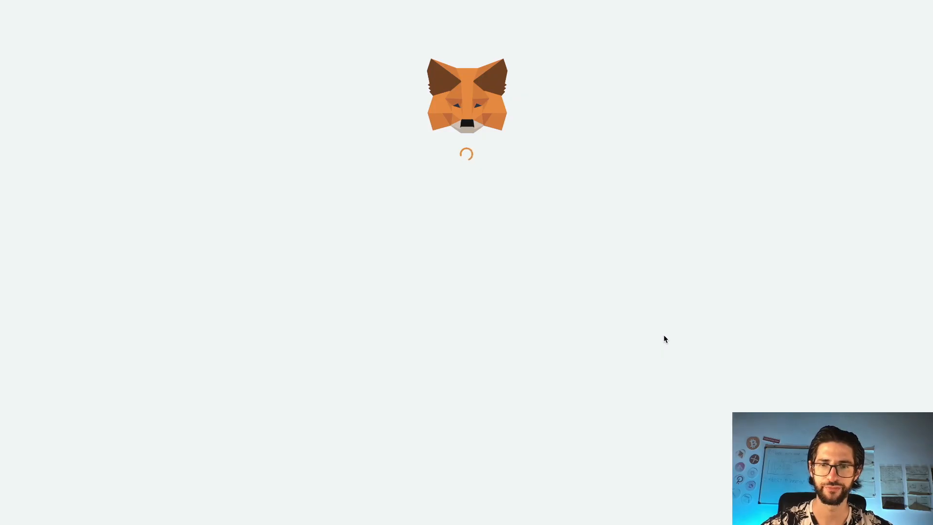
pyautogui.click(538, 426)
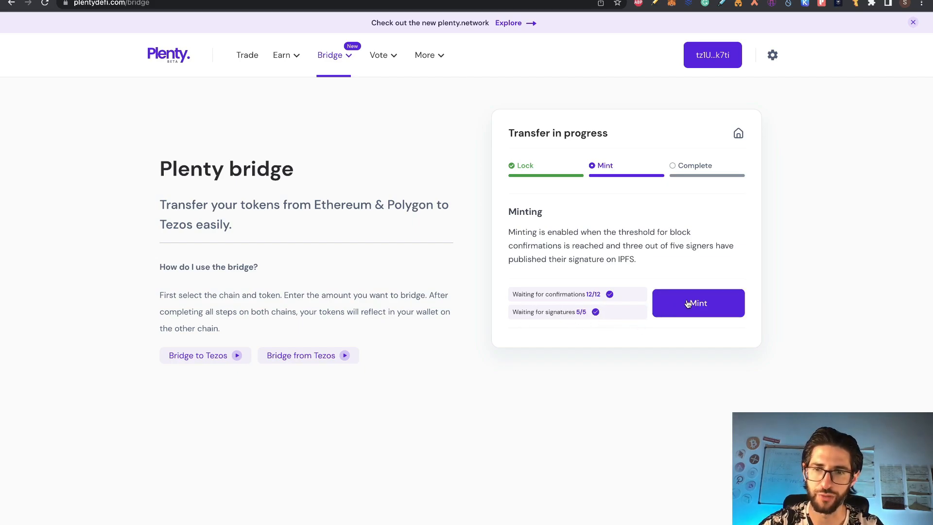
# Start minting the bridged USDC on Tezos and unlock the Temple wallet with its password.
pyautogui.click(688, 303)
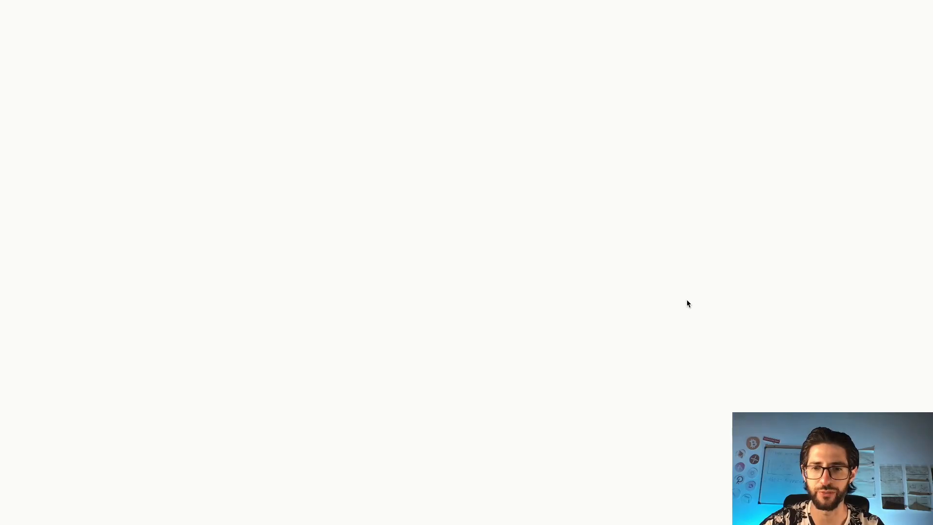
pyautogui.hotkey('ctrl', 'v')
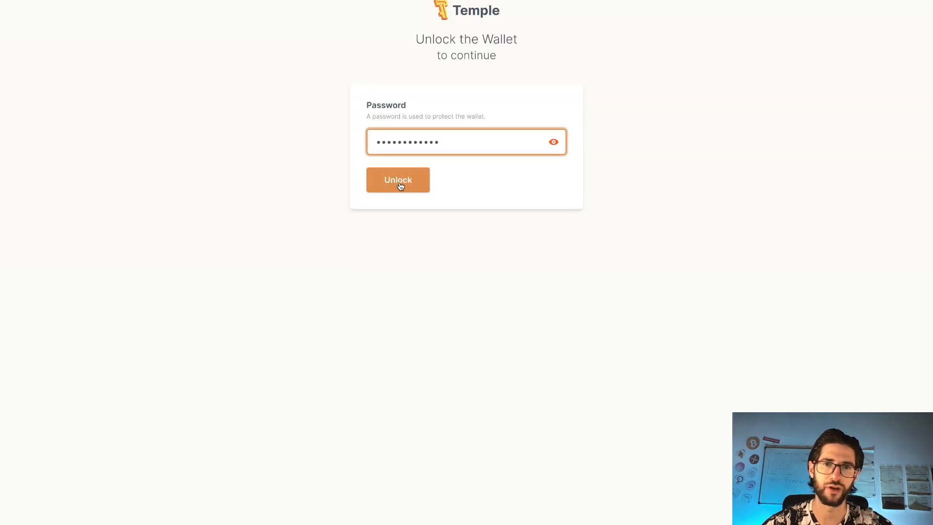
pyautogui.click(399, 181)
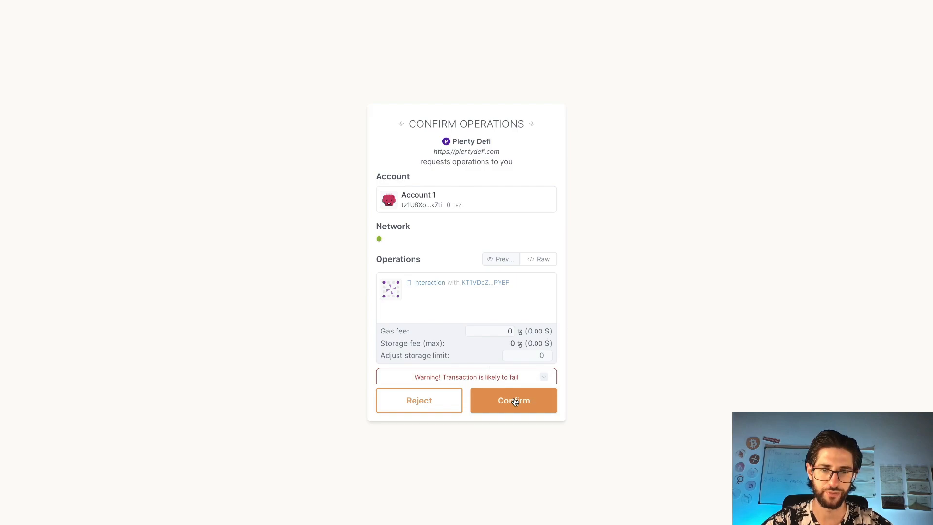
# Try to confirm Plenty's mint operation in Temple, reject the request and dismiss the wallet error notice.
pyautogui.scroll(-1, 443, 313)
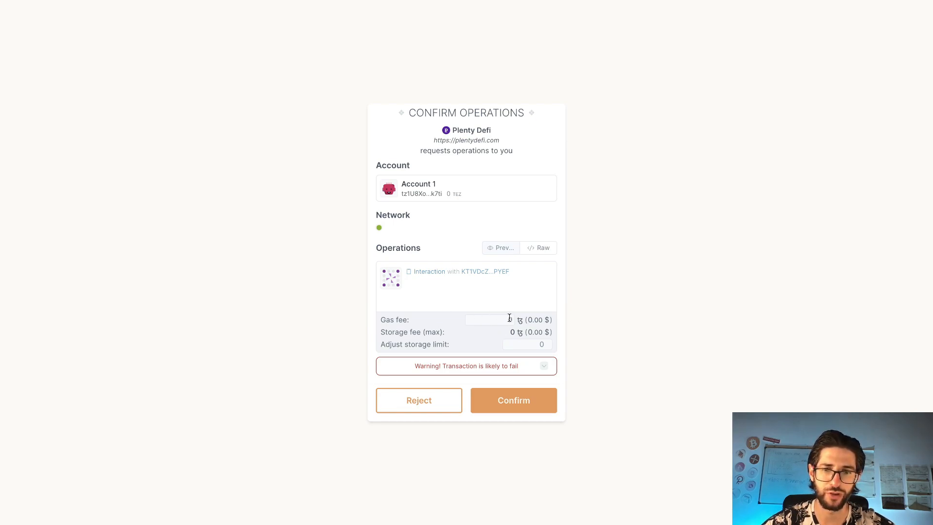
pyautogui.click(519, 410)
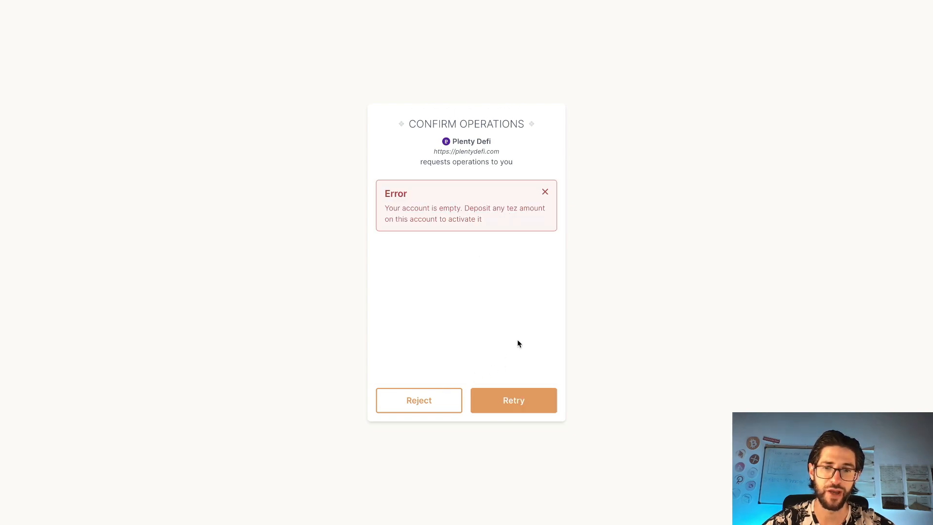
pyautogui.click(433, 396)
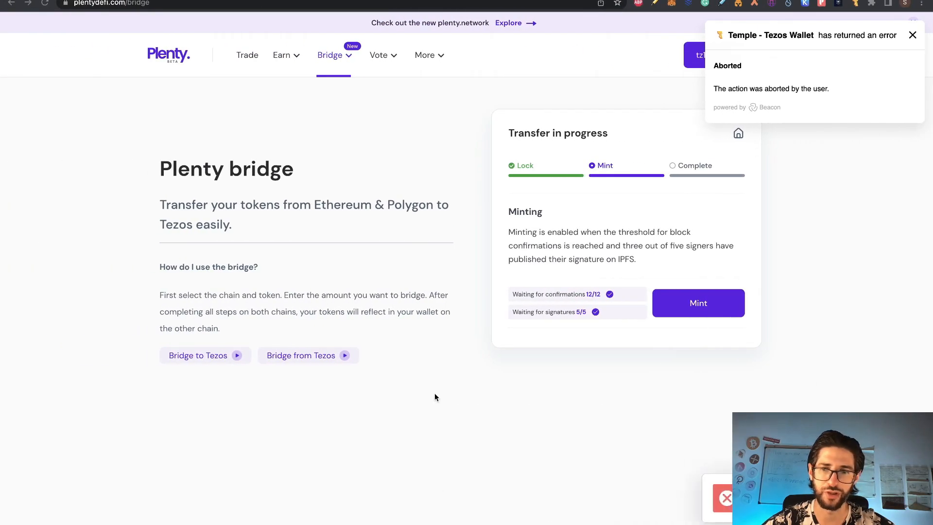
pyautogui.click(913, 35)
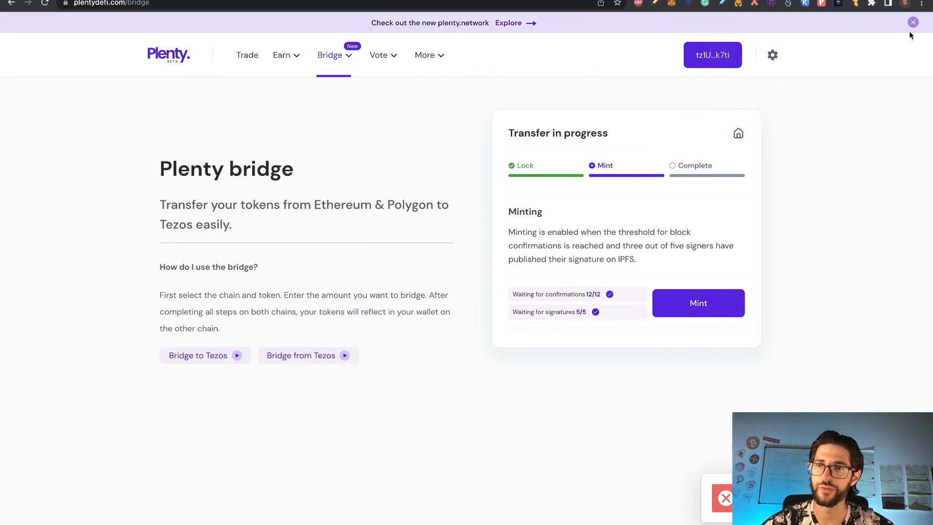
# Copy the Tezos account address from the Temple wallet and close the wallet.
pyautogui.click(855, 5)
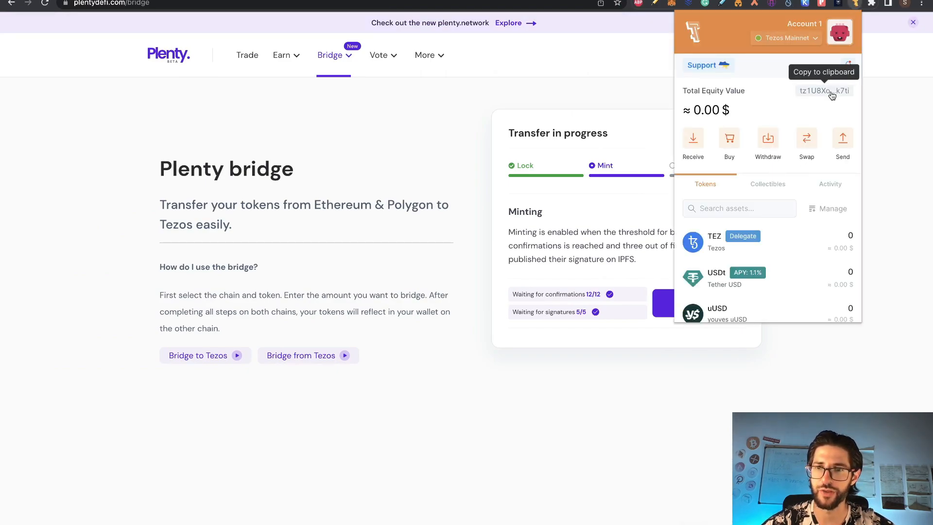
pyautogui.click(832, 95)
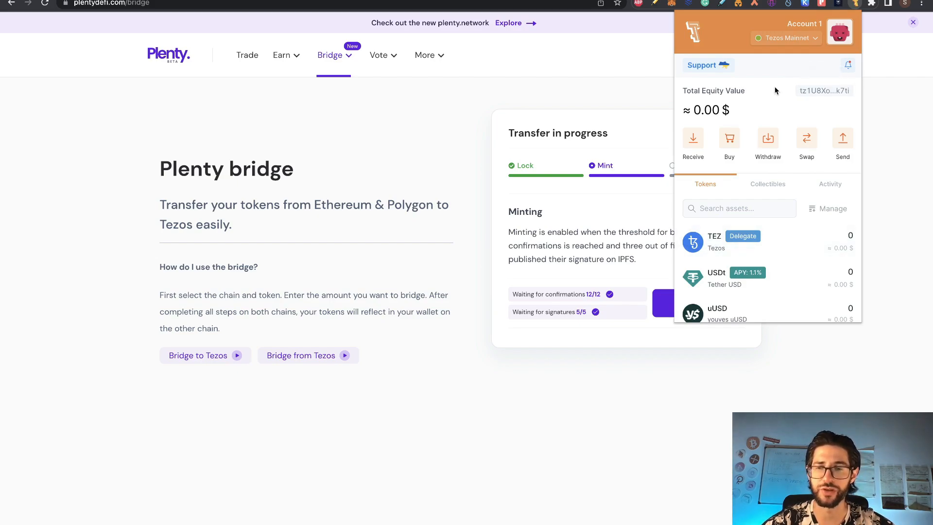
pyautogui.click(624, 87)
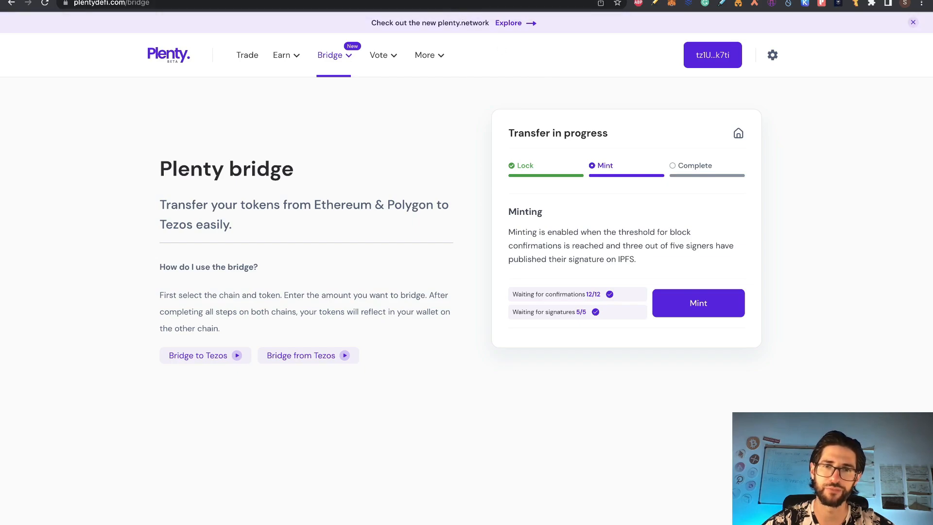
# Review the airdrop tasks in the Airdrops spreadsheet and the eligibility table for other web3 users in the Medium article.
pyautogui.click(457, 0)
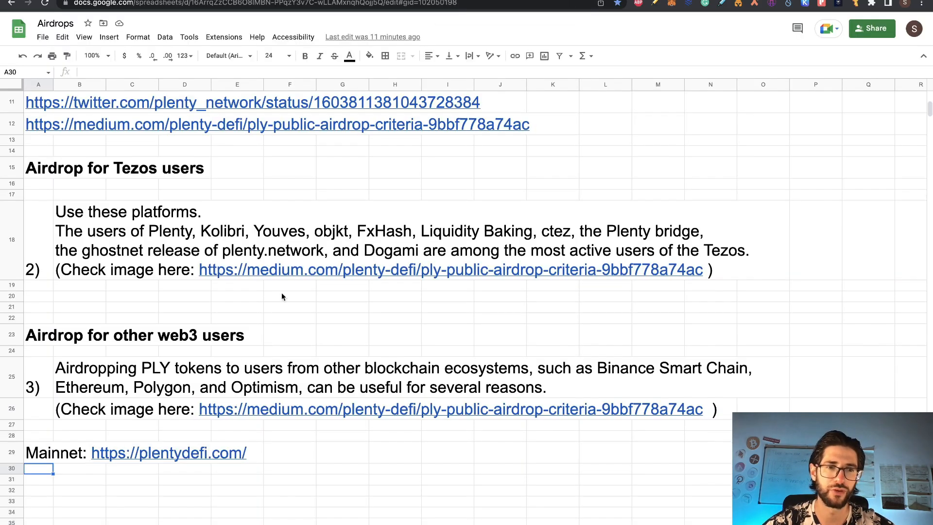
pyautogui.click(506, 1)
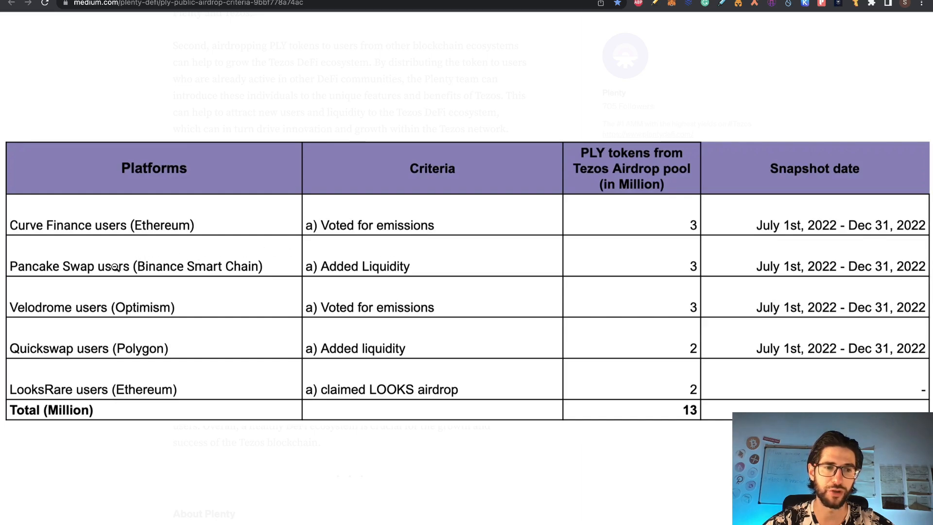
pyautogui.click(716, 91)
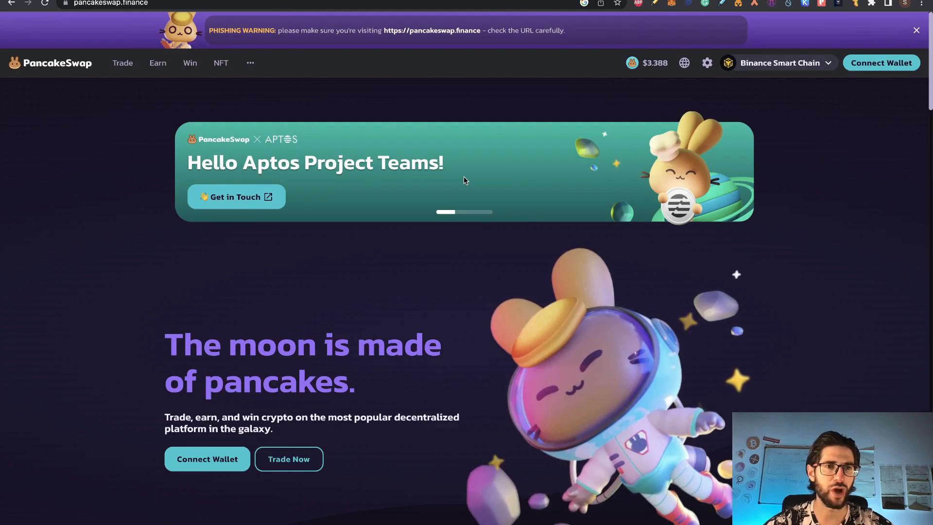
# Connect MetaMask's Account 1 to PancakeSwap and allow the site to access it.
pyautogui.click(859, 71)
pyautogui.click(310, 259)
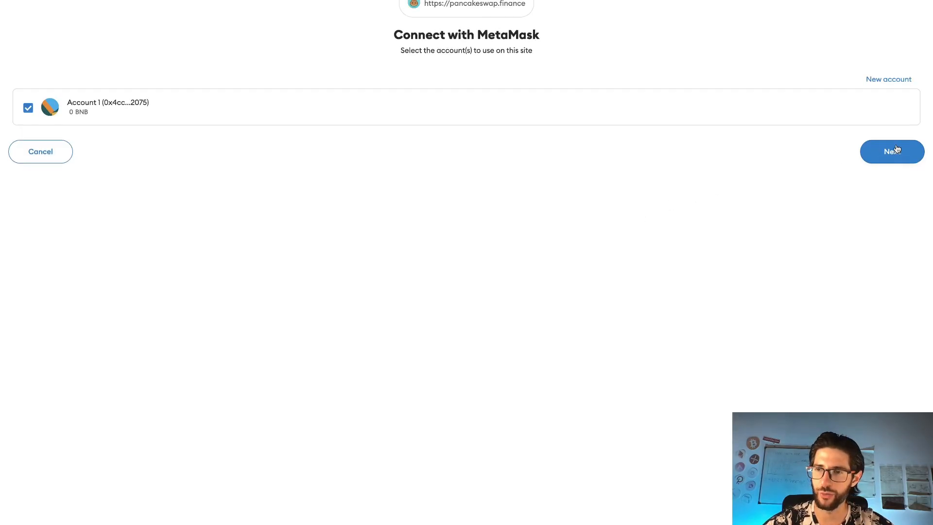
pyautogui.click(896, 149)
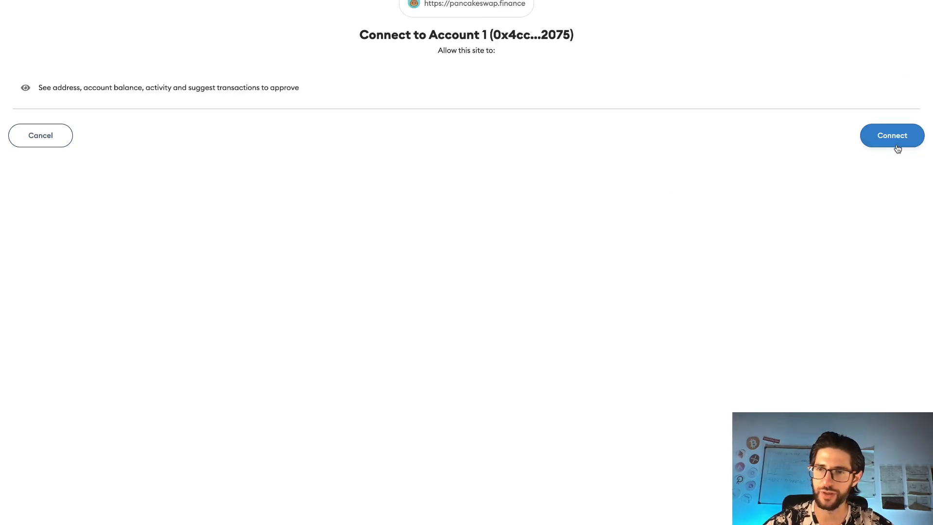
pyautogui.click(897, 146)
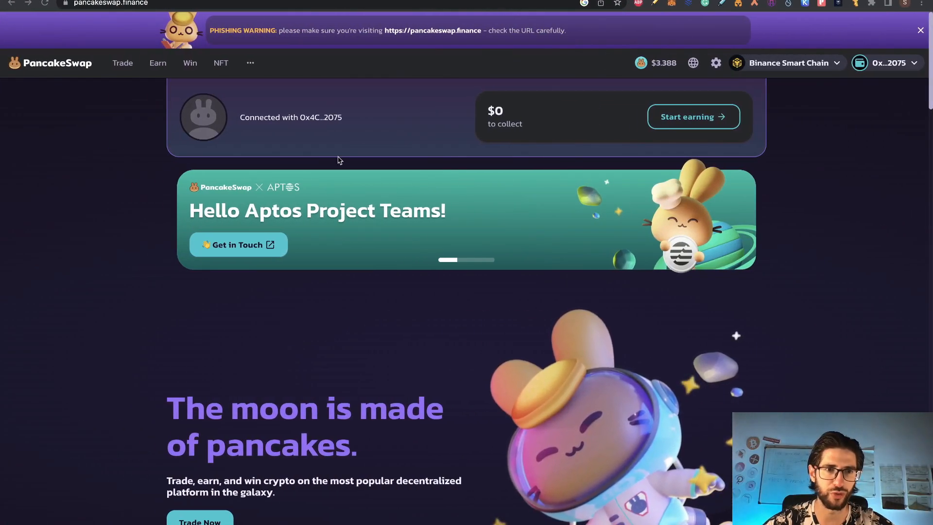
# Open PancakeSwap's Syrup Pools page and look at the network selection.
pyautogui.moveTo(157, 62)
pyautogui.click(158, 117)
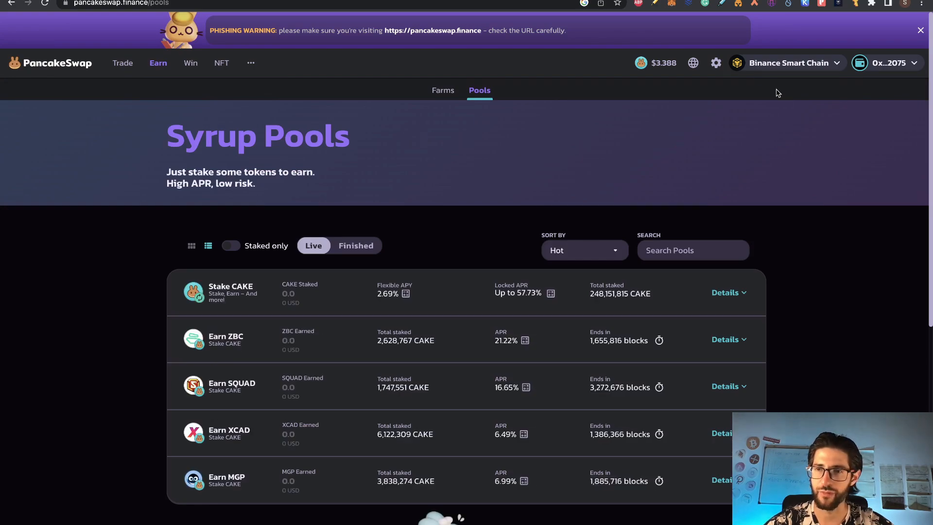
pyautogui.moveTo(787, 68)
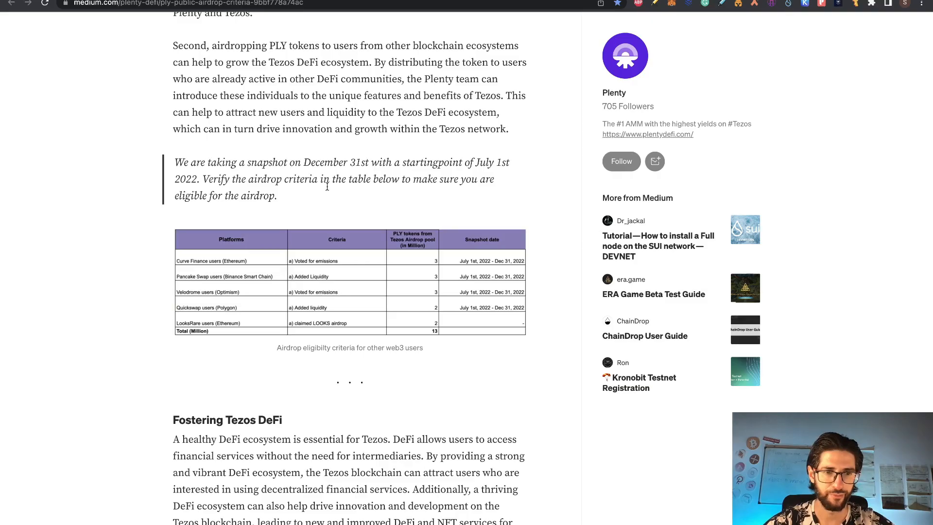
# Enlarge the eligibility table for other web3 users in the Medium article on the PLY airdrop.
pyautogui.click(274, 245)
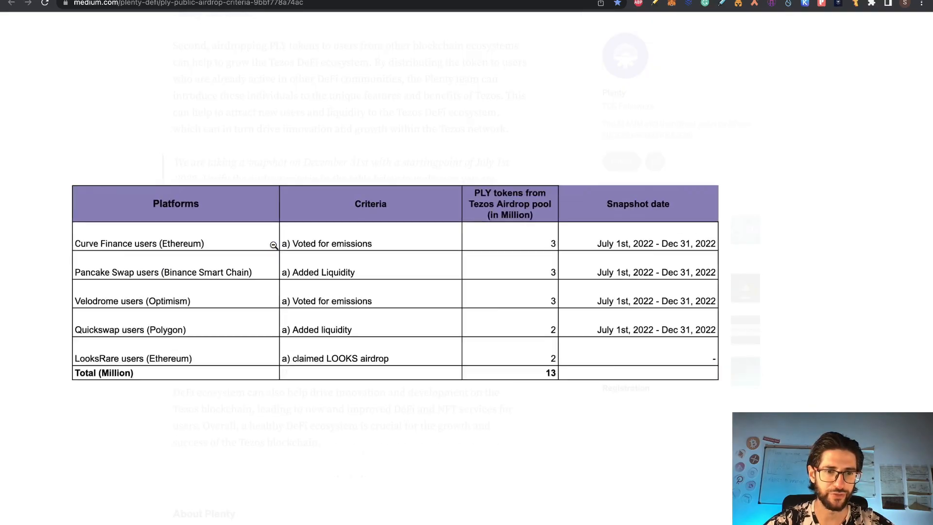